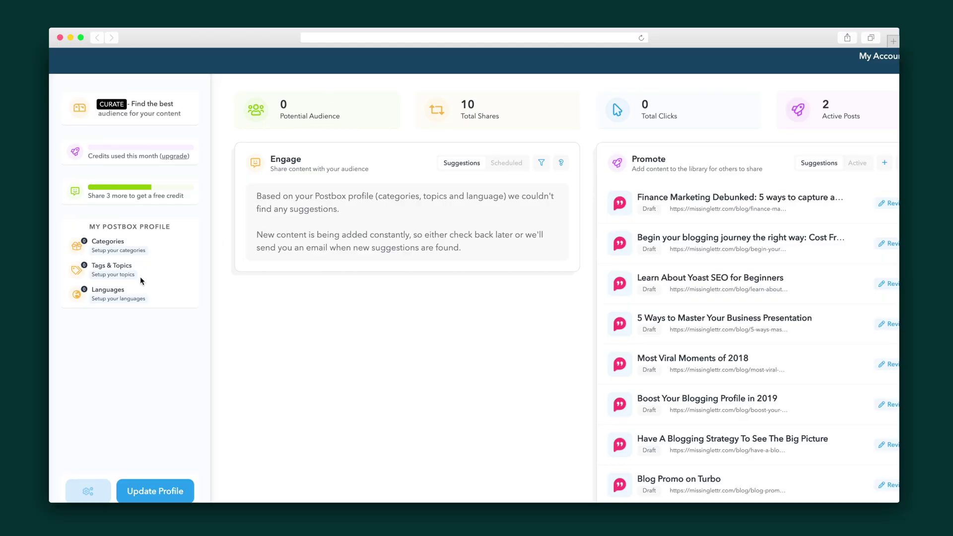
Step: Begin setting the Curate profile's Marketing categories in the profile update window
{"action": "left_click", "coordinate": [132, 252]}
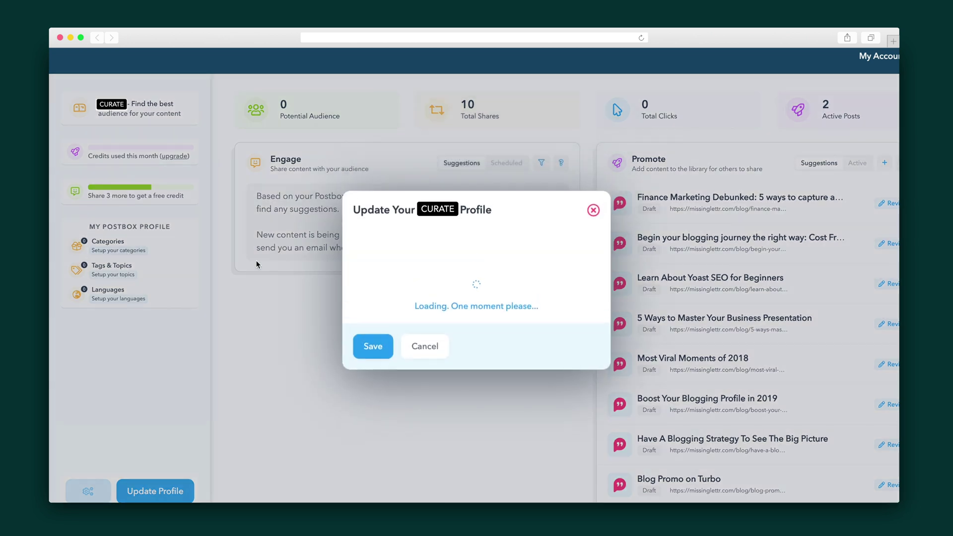
{"action": "left_click", "coordinate": [433, 250]}
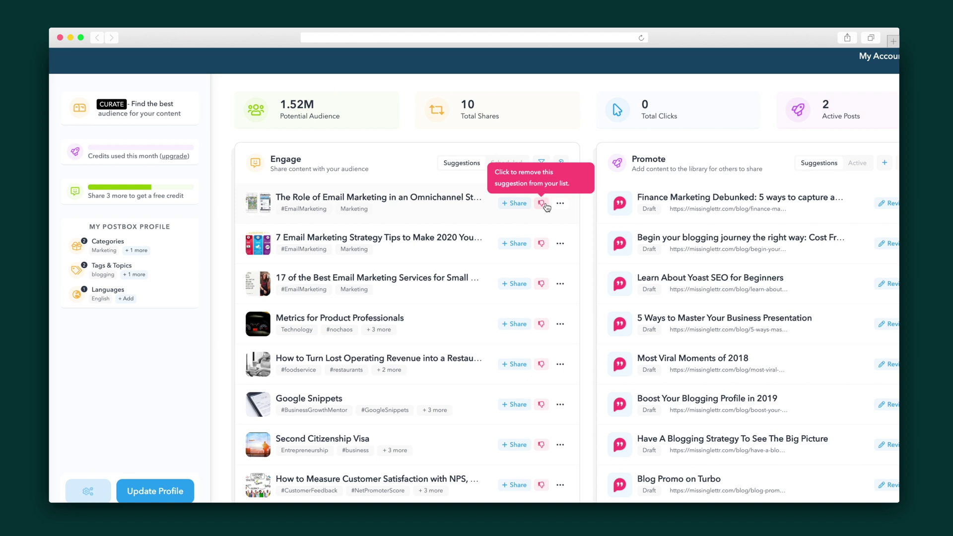
Step: Remove the omnichannel email marketing suggestion and preview the email marketing tips post
{"action": "left_click", "coordinate": [541, 202]}
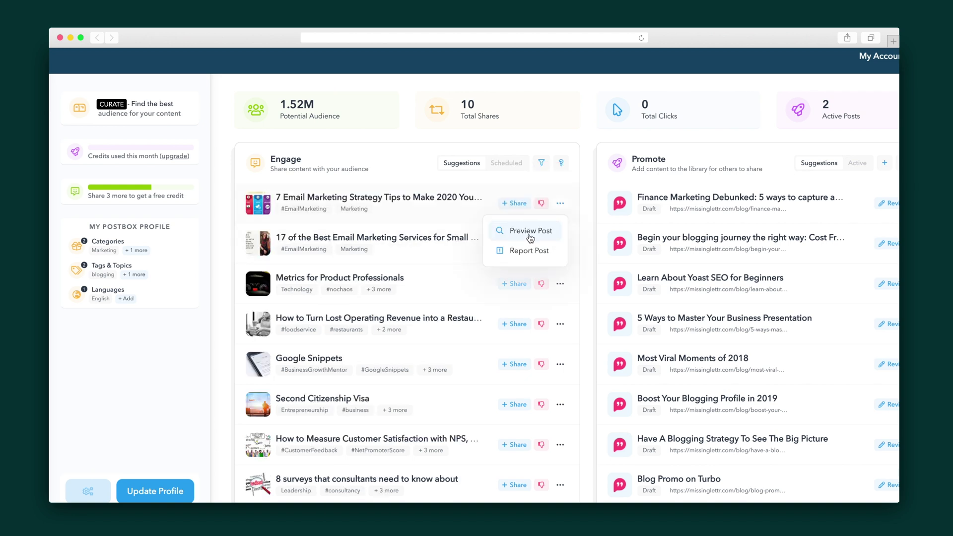
{"action": "left_click", "coordinate": [529, 231]}
{"action": "left_click", "coordinate": [374, 425]}
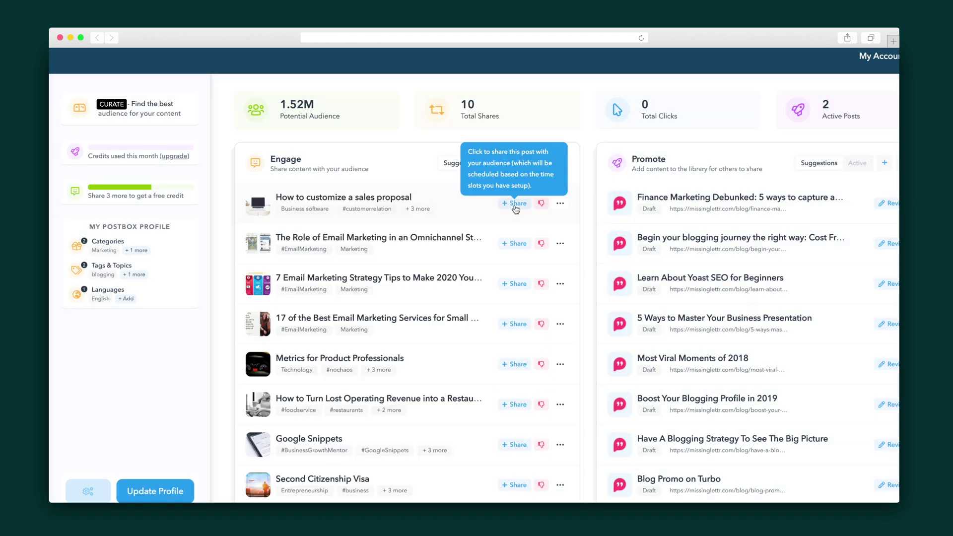
Step: Schedule the sales proposal post to the Twitter and MissingLettr page profiles
{"action": "left_click", "coordinate": [517, 205]}
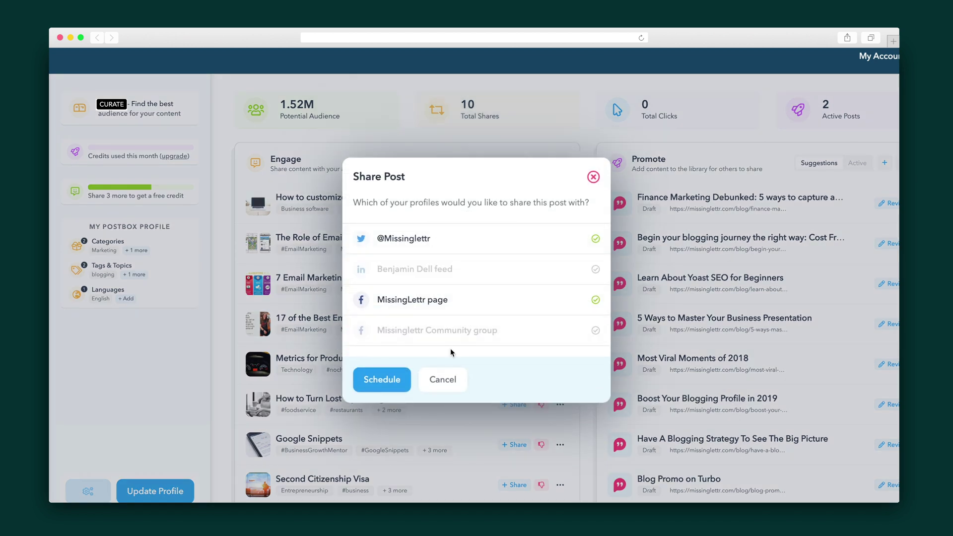
{"action": "left_click", "coordinate": [399, 384]}
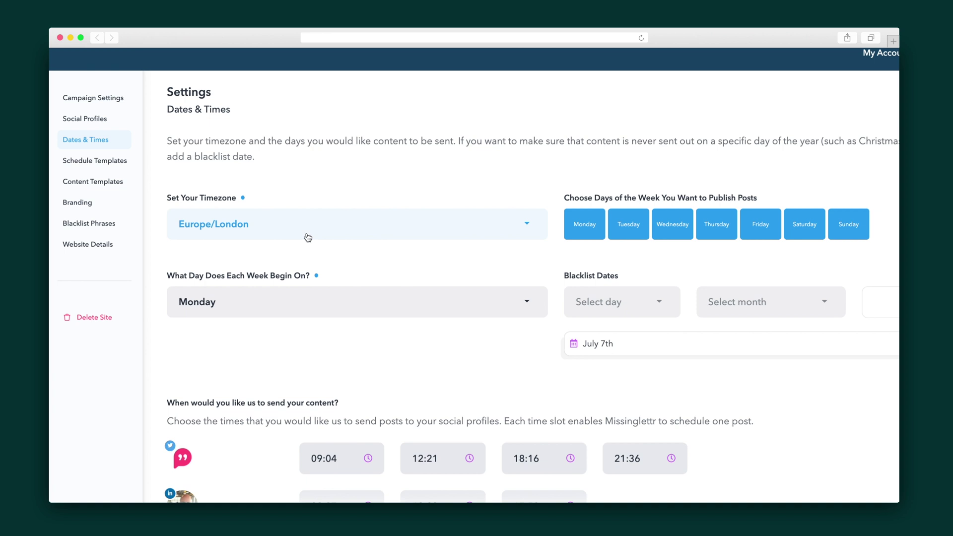
Step: Turn publishing off for Monday, Tuesday and Friday, then begin editing the 09:04 posting time
{"action": "left_click", "coordinate": [344, 228]}
{"action": "left_click", "coordinate": [664, 232]}
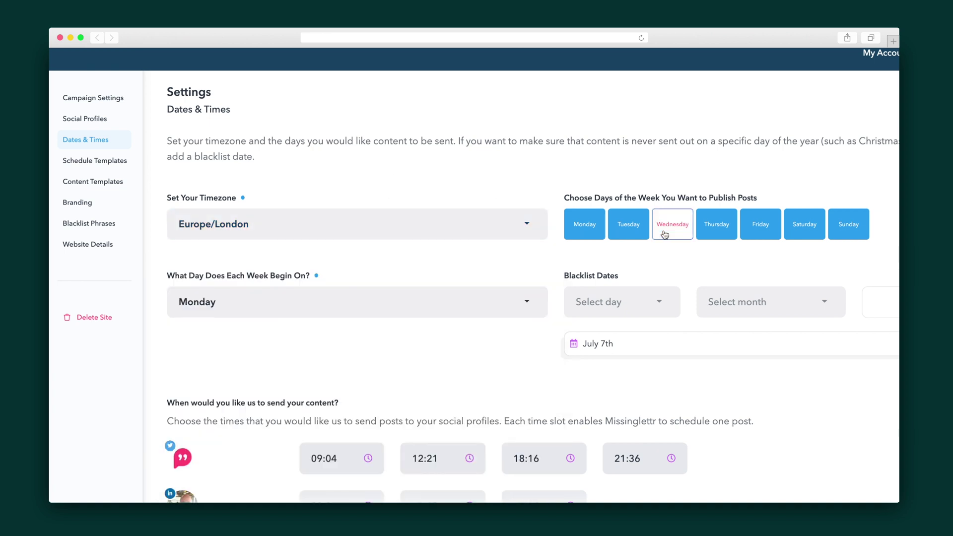
{"action": "left_click", "coordinate": [601, 237]}
{"action": "left_click", "coordinate": [761, 227]}
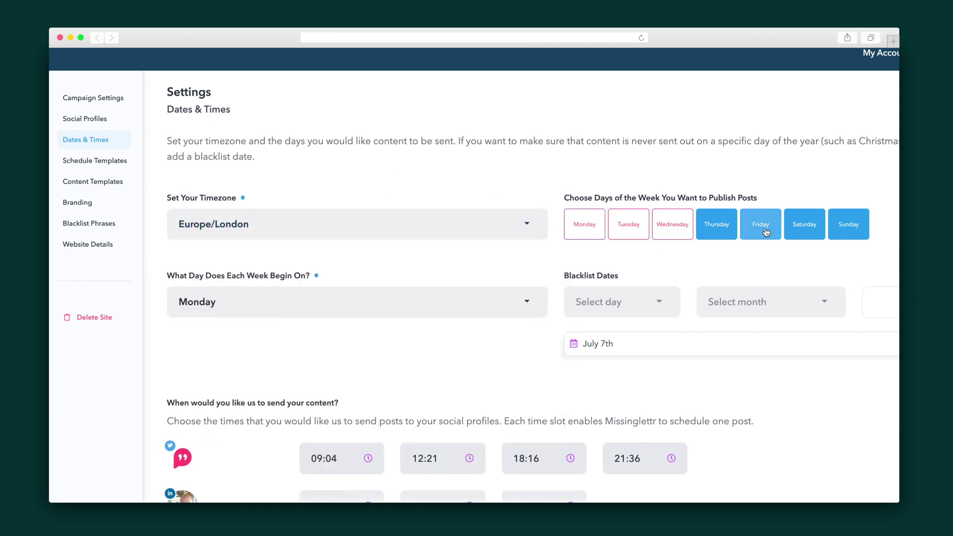
{"action": "left_click", "coordinate": [642, 234]}
{"action": "left_click", "coordinate": [585, 229]}
{"action": "scroll", "coordinate": [501, 395], "scroll_direction": "down", "scroll_amount": 5}
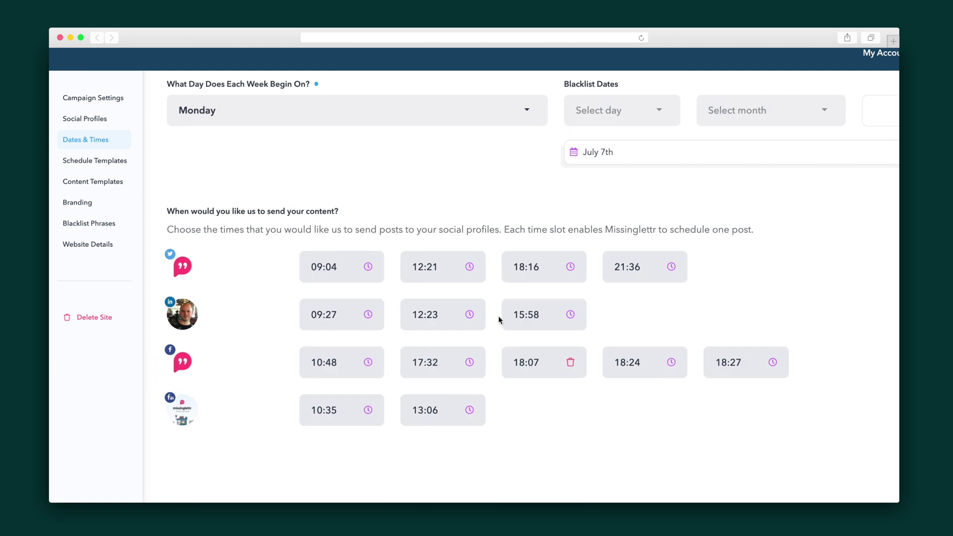
{"action": "left_click", "coordinate": [347, 277]}
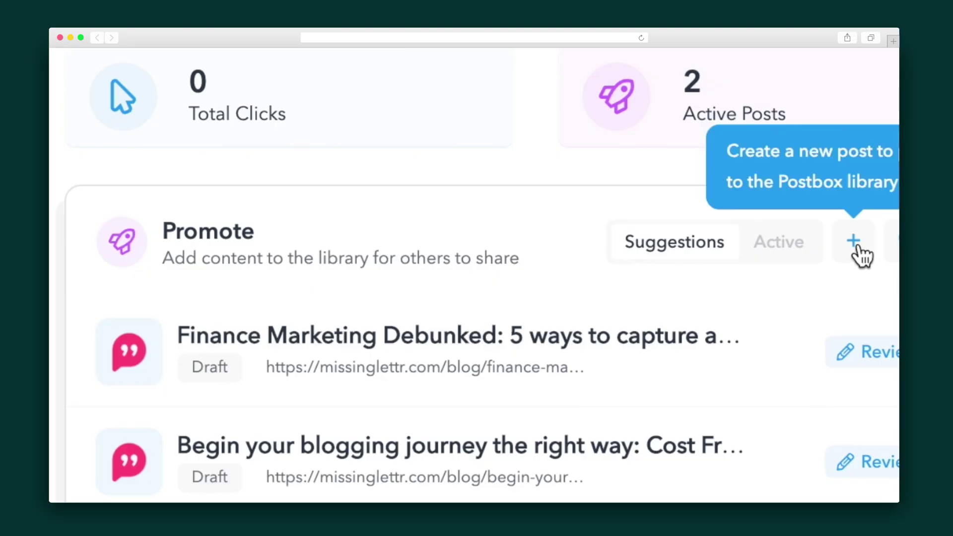
Step: Start a new Promote post 'My marketing blog post' and add blank lines below its text
{"action": "left_click", "coordinate": [856, 247]}
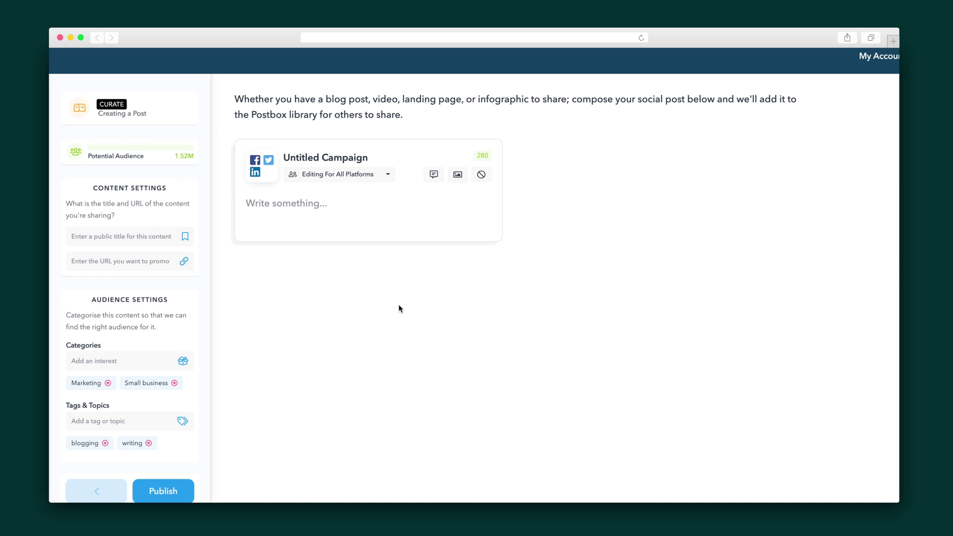
{"action": "scroll", "coordinate": [132, 417], "scroll_direction": "down", "scroll_amount": 2}
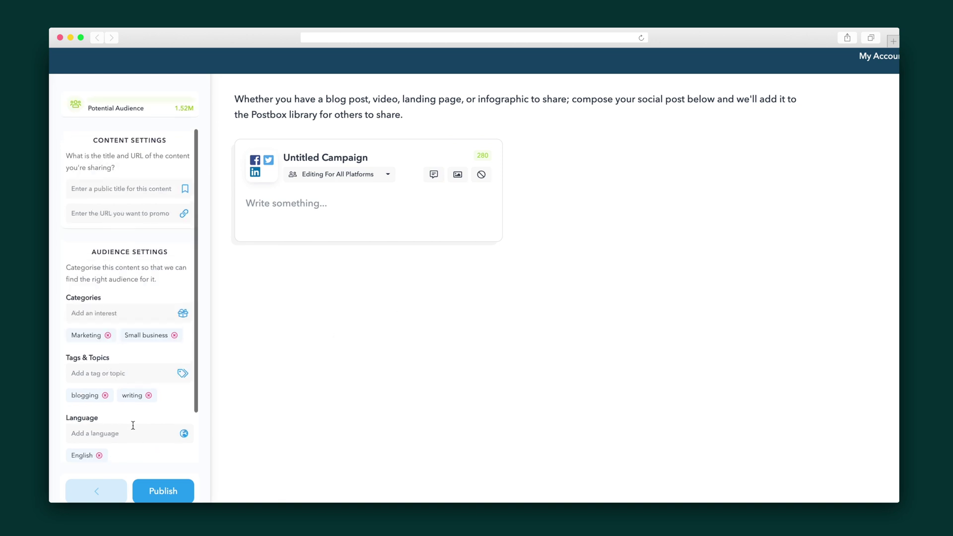
{"action": "scroll", "coordinate": [141, 364], "scroll_direction": "up", "scroll_amount": 2}
{"action": "type", "text": "We recently interviewed the best CEO's for their advice on killer marketing tactics."}
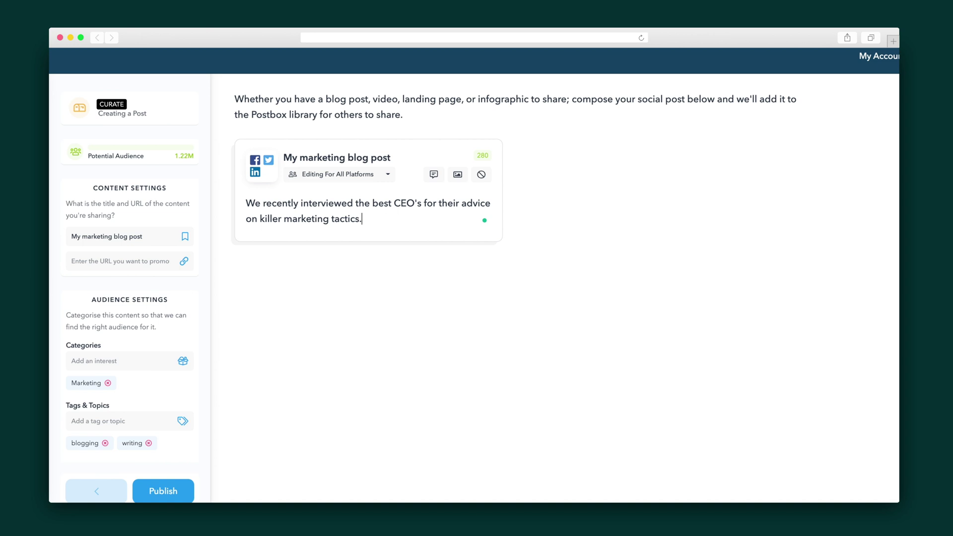
{"action": "key", "text": "Return"}
{"action": "key", "text": "Return"}
{"action": "type", "text": "https://example.com/my-"}
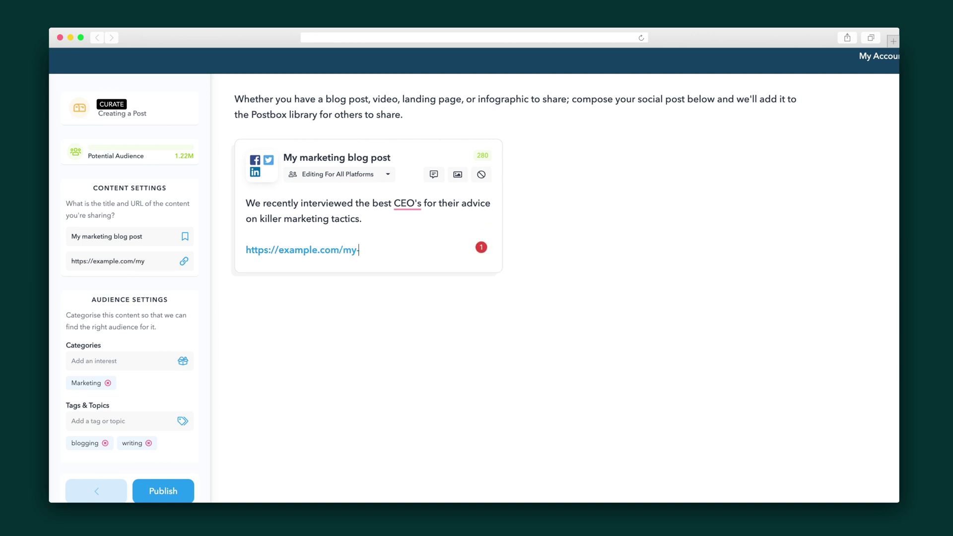